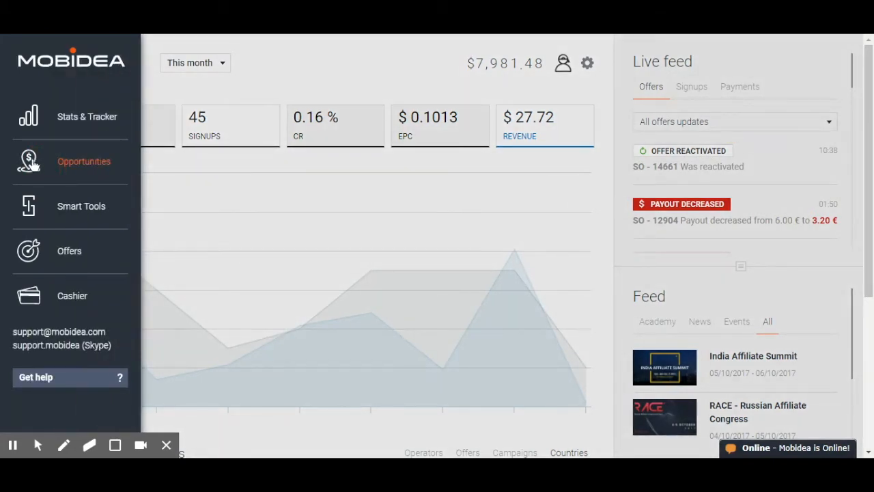
Show the Opportunities report and review its Last 7 days date range options
{"action": "left_click", "coordinate": [31, 164]}
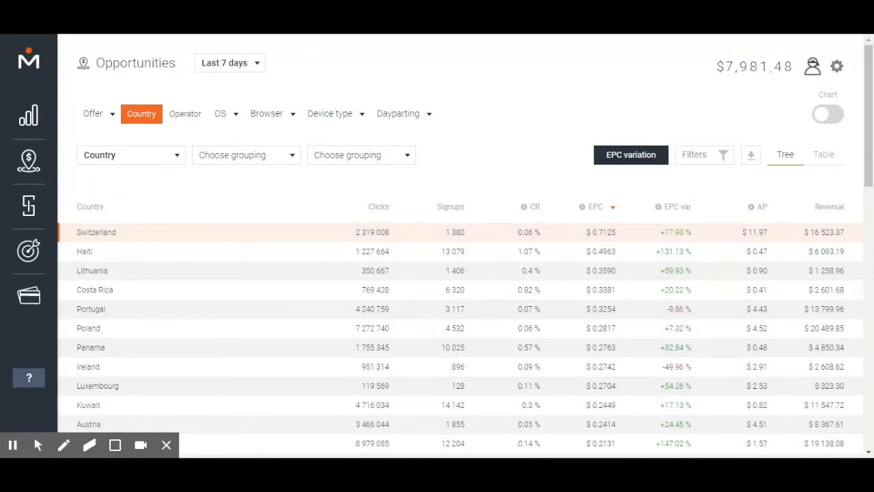
{"action": "left_click", "coordinate": [256, 64]}
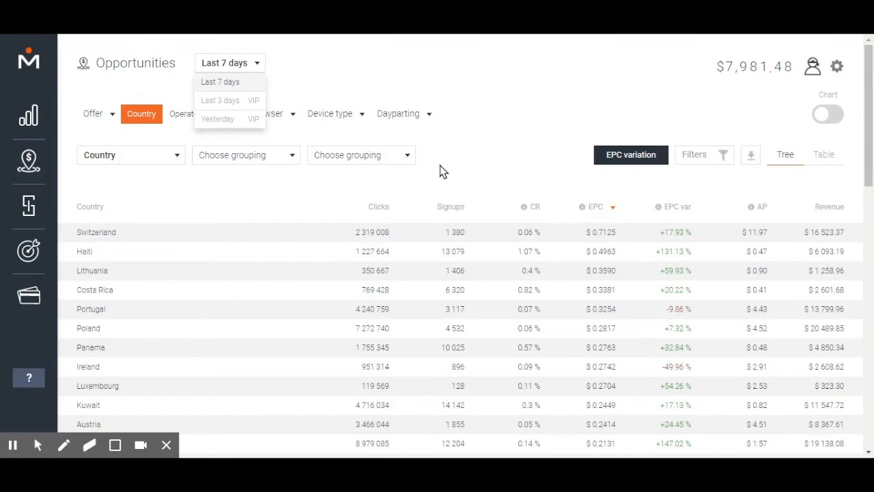
Switch the report type from Offer to Smartlink and group rows by smartlink (Adult, Mainstream, Mainstream CPI)
{"action": "left_click", "coordinate": [101, 116]}
{"action": "left_click", "coordinate": [103, 132]}
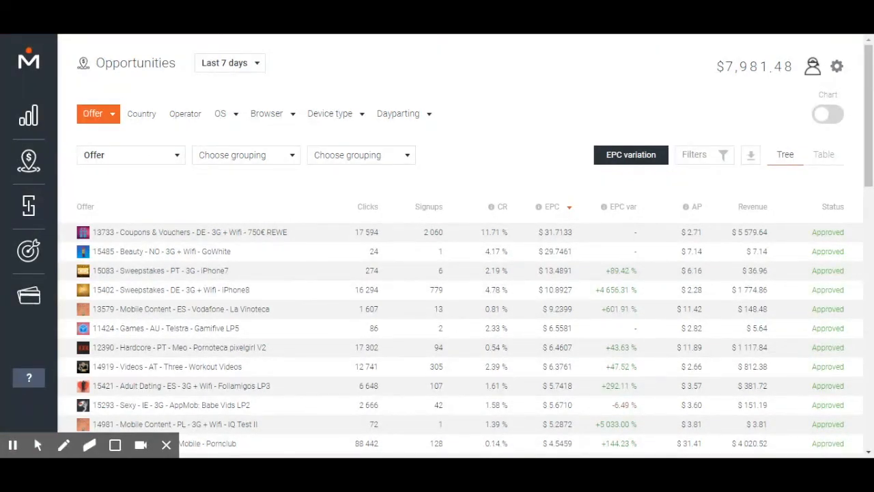
{"action": "left_click", "coordinate": [98, 113]}
{"action": "left_click", "coordinate": [109, 150]}
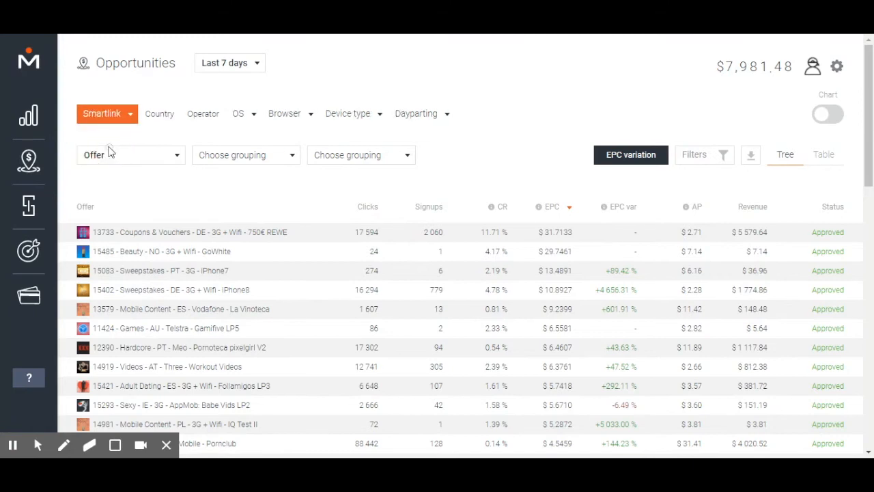
{"action": "left_click", "coordinate": [111, 155]}
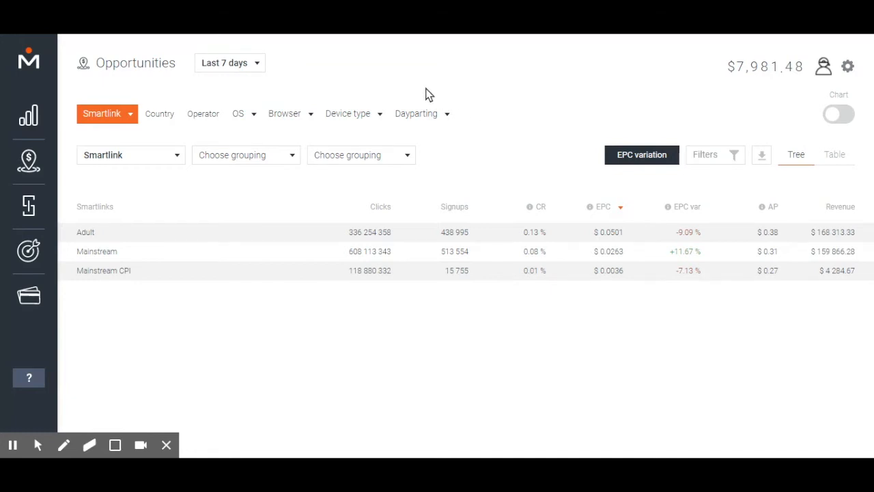
Add Country as the second grouping and Operator as the third, then apply the three-level grouping
{"action": "left_click", "coordinate": [278, 160]}
{"action": "scroll", "coordinate": [266, 191], "scroll_direction": "down", "scroll_amount": 5}
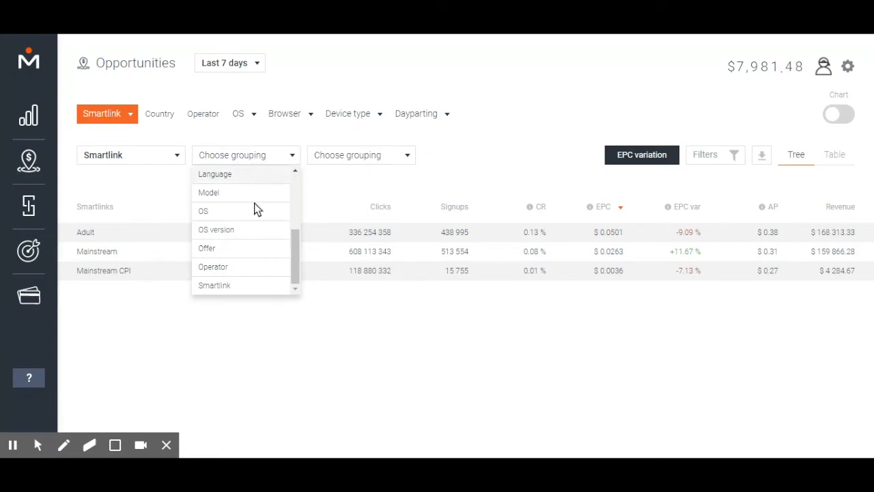
{"action": "scroll", "coordinate": [265, 237], "scroll_direction": "up", "scroll_amount": 3}
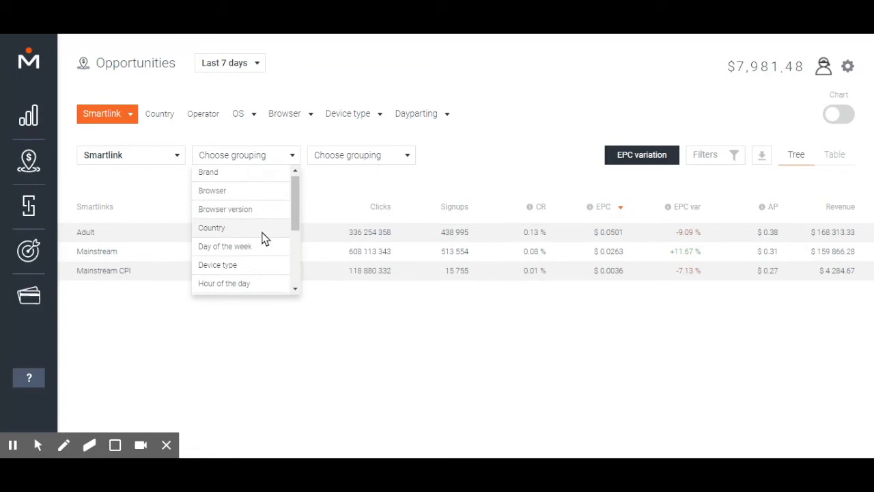
{"action": "left_click", "coordinate": [254, 228]}
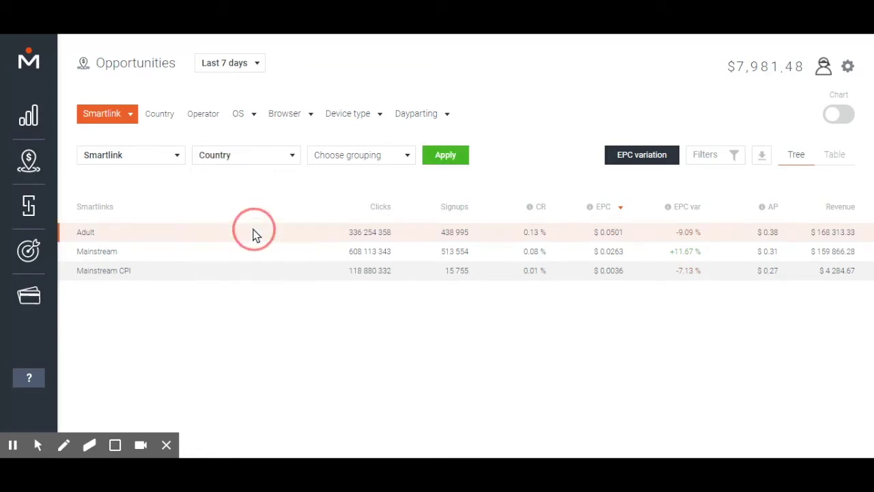
{"action": "left_click", "coordinate": [327, 158]}
{"action": "scroll", "coordinate": [342, 226], "scroll_direction": "down", "scroll_amount": 3}
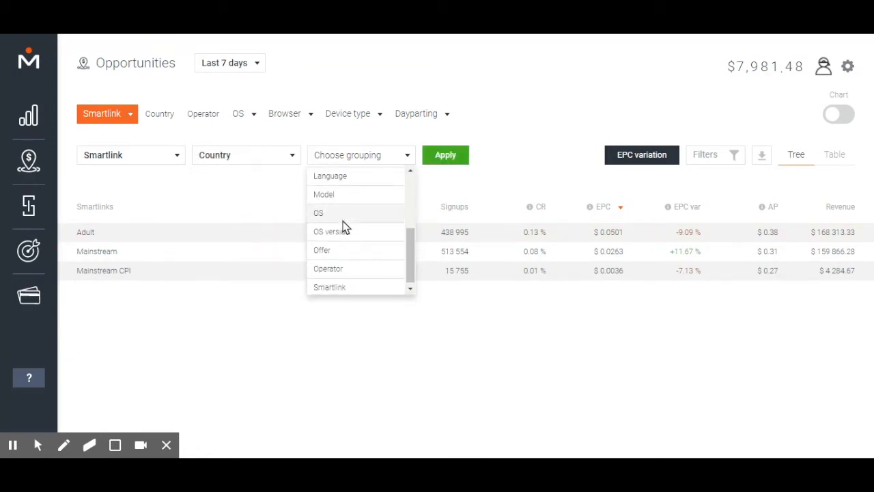
{"action": "left_click", "coordinate": [343, 268]}
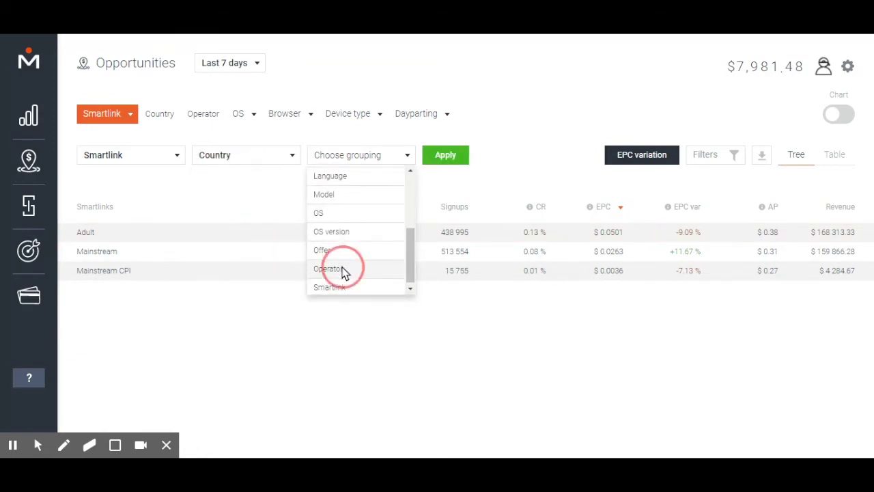
{"action": "left_click", "coordinate": [437, 156]}
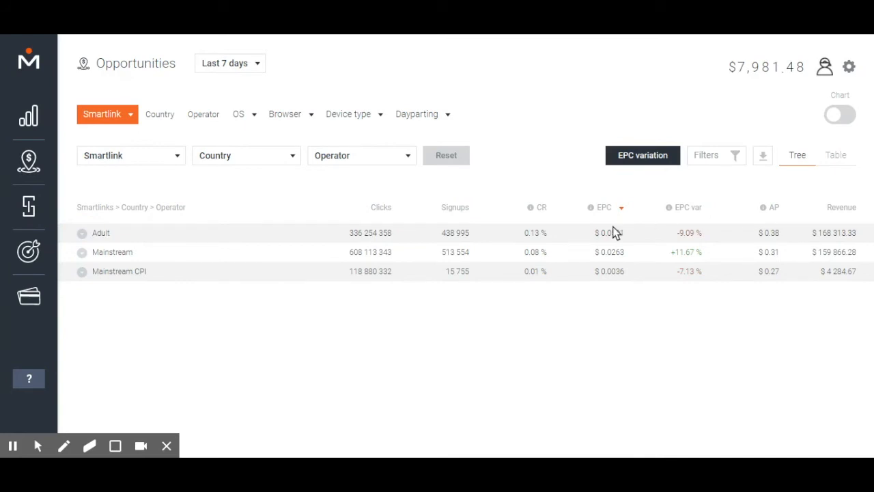
Expand Adult's countries and Haiti's operators, then show the grouped report as a flat table
{"action": "left_click", "coordinate": [83, 233]}
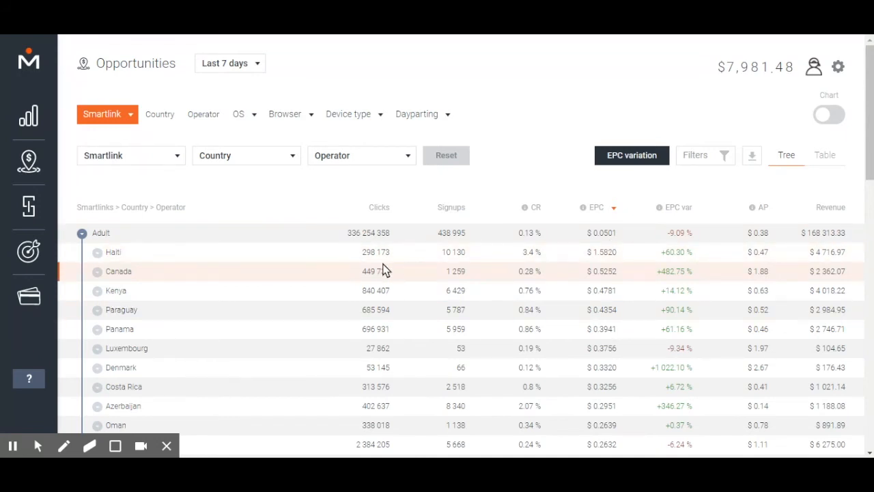
{"action": "left_click", "coordinate": [99, 254]}
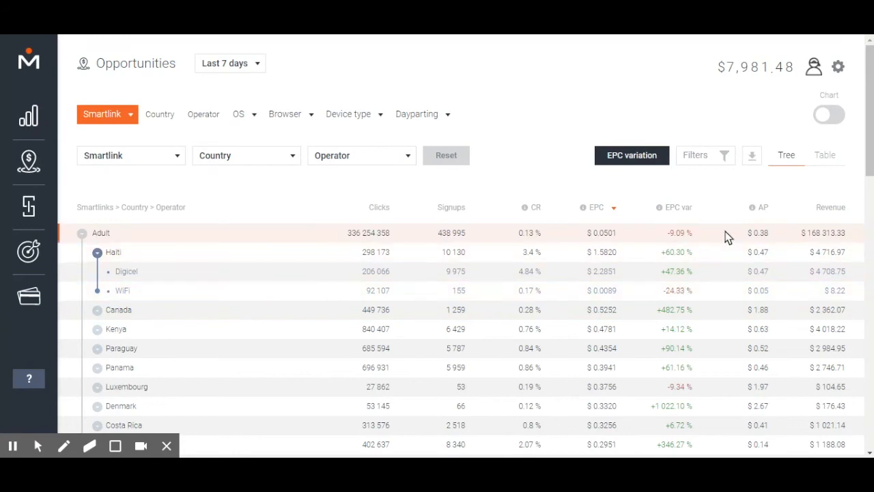
{"action": "left_click", "coordinate": [825, 155]}
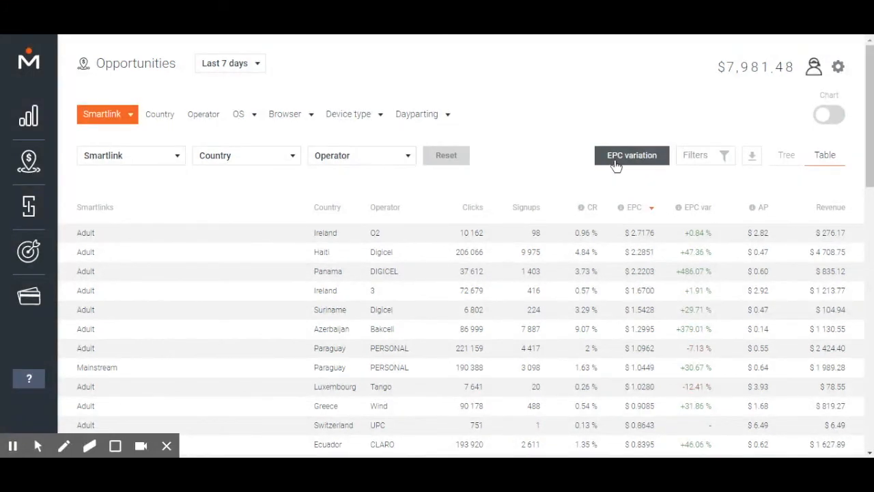
Select EPC variation and set the report type back to individual offers
{"action": "left_click", "coordinate": [615, 158]}
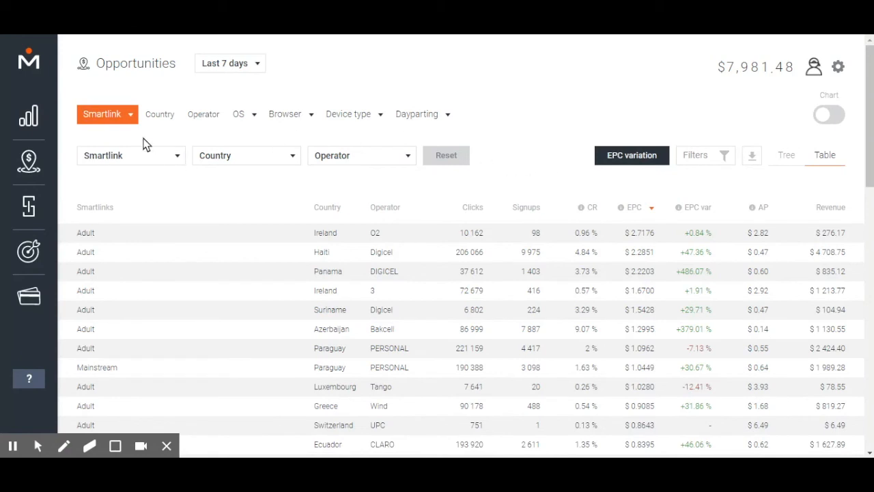
{"action": "left_click", "coordinate": [126, 116]}
{"action": "left_click", "coordinate": [95, 134]}
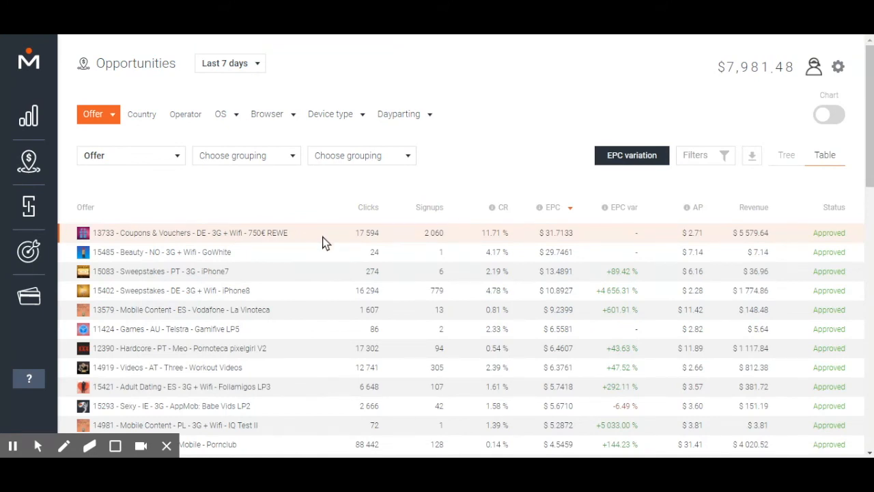
Filter the offers report to the Sweepstakes (CPA) category and save the filter
{"action": "left_click", "coordinate": [706, 155]}
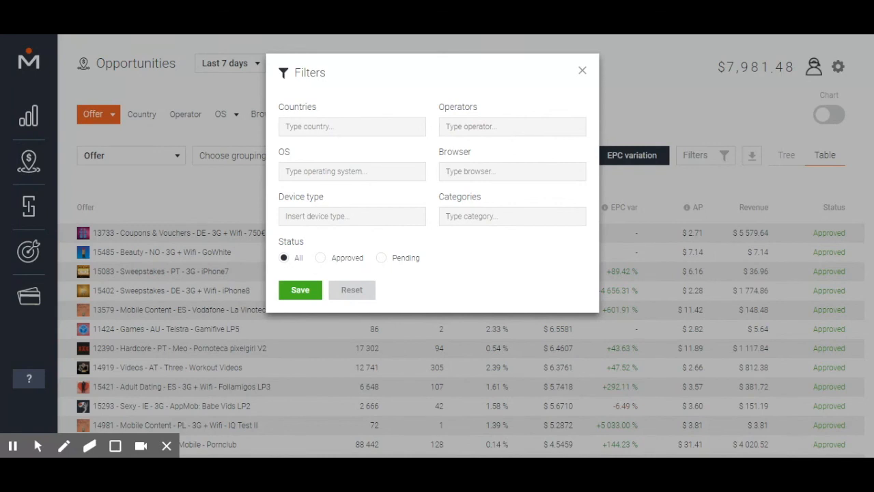
{"action": "left_click", "coordinate": [487, 217]}
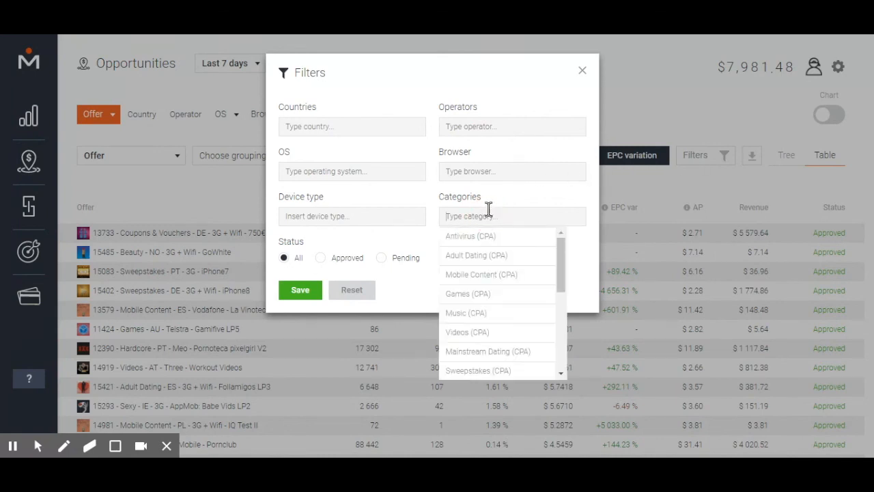
{"action": "left_click", "coordinate": [482, 238]}
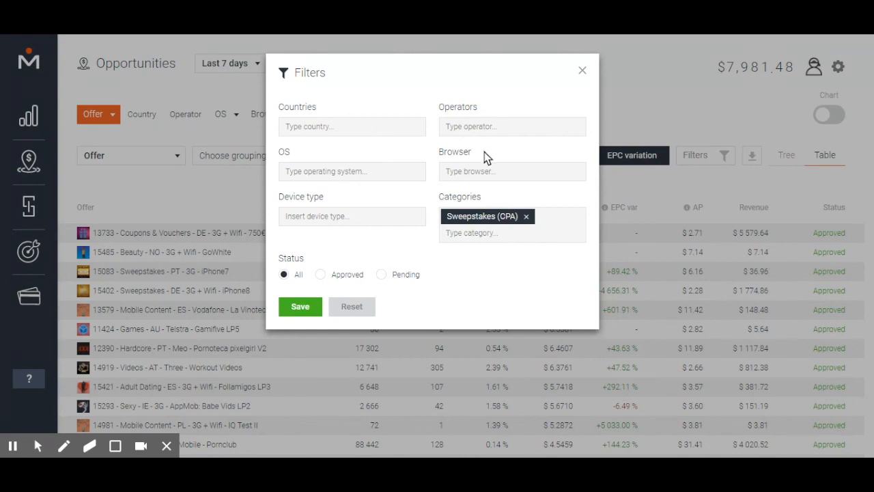
{"action": "left_click", "coordinate": [304, 306]}
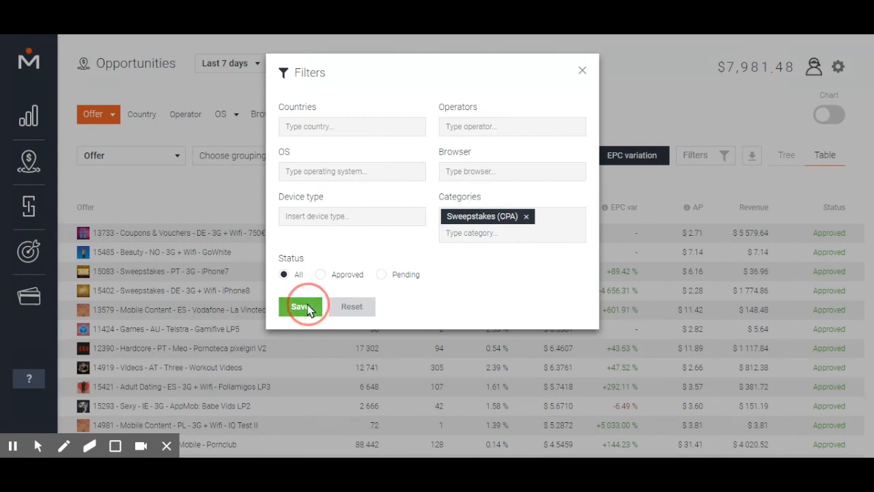